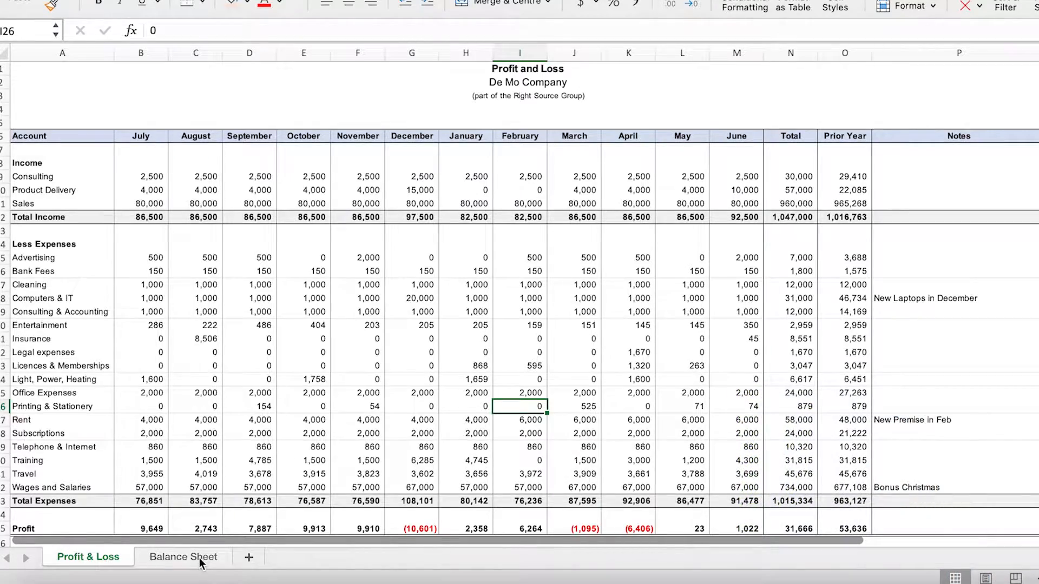
# - Examine the Balance Sheet's opening balances for assets, liabilities and equity
pyautogui.click(200, 557)
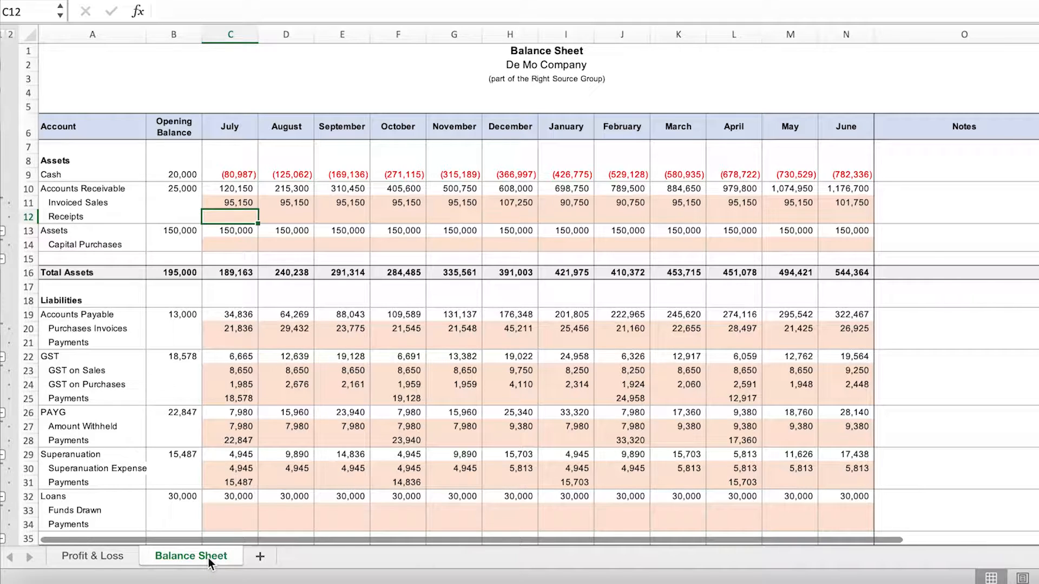
pyautogui.click(178, 33)
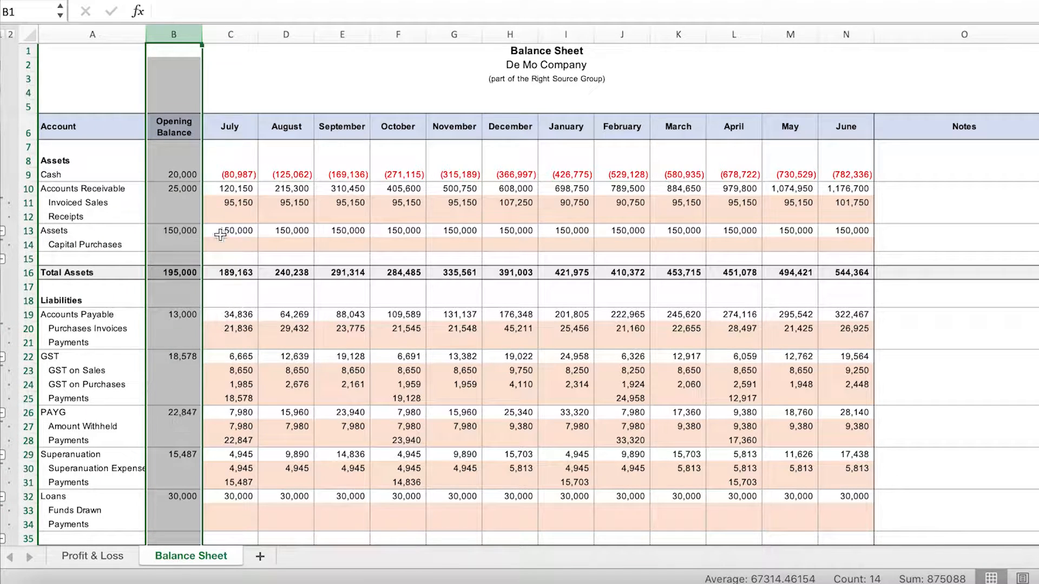
pyautogui.click(185, 174)
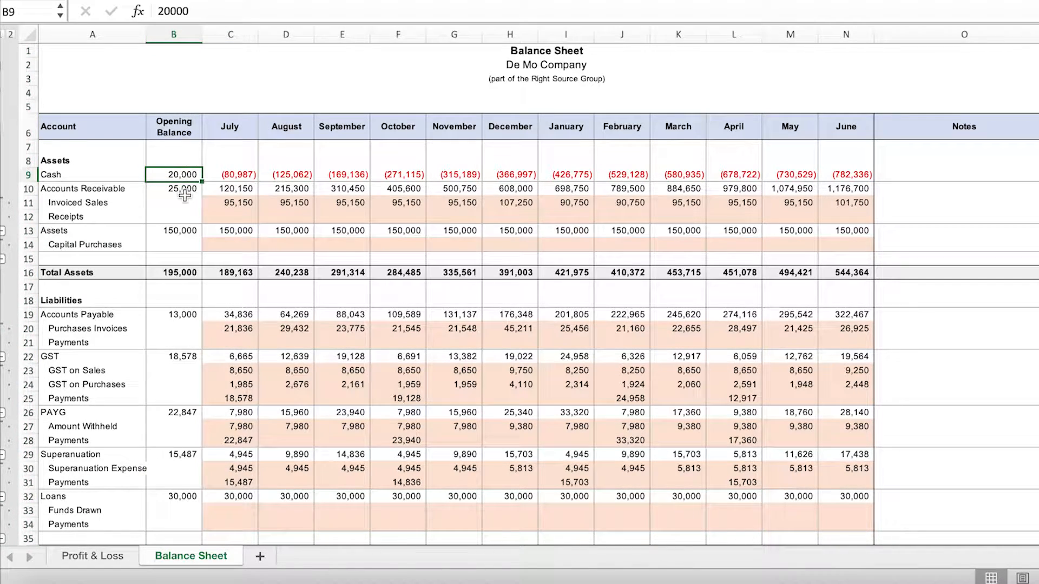
pyautogui.click(185, 193)
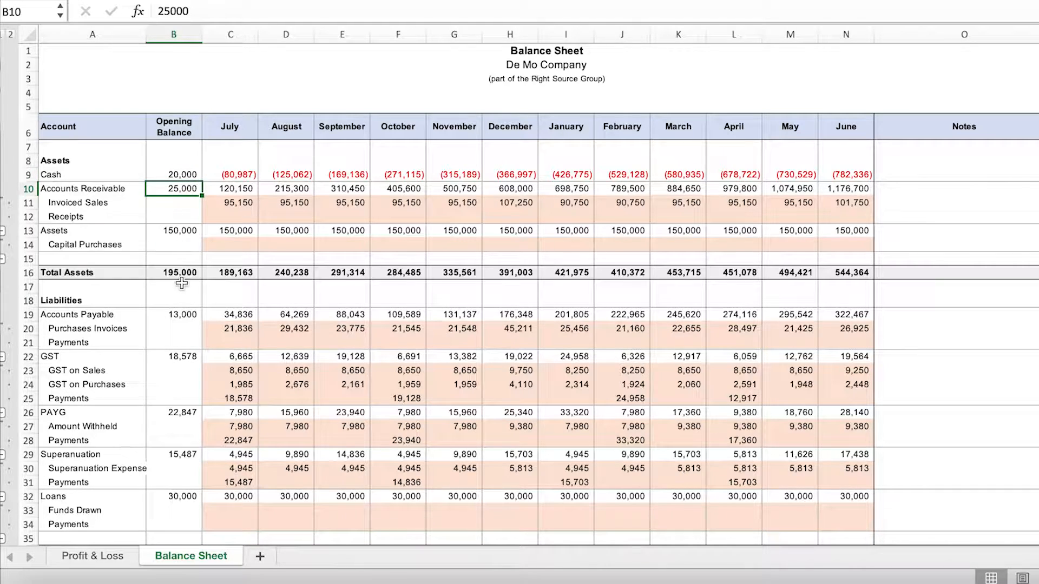
pyautogui.scroll(-5, 182, 495)
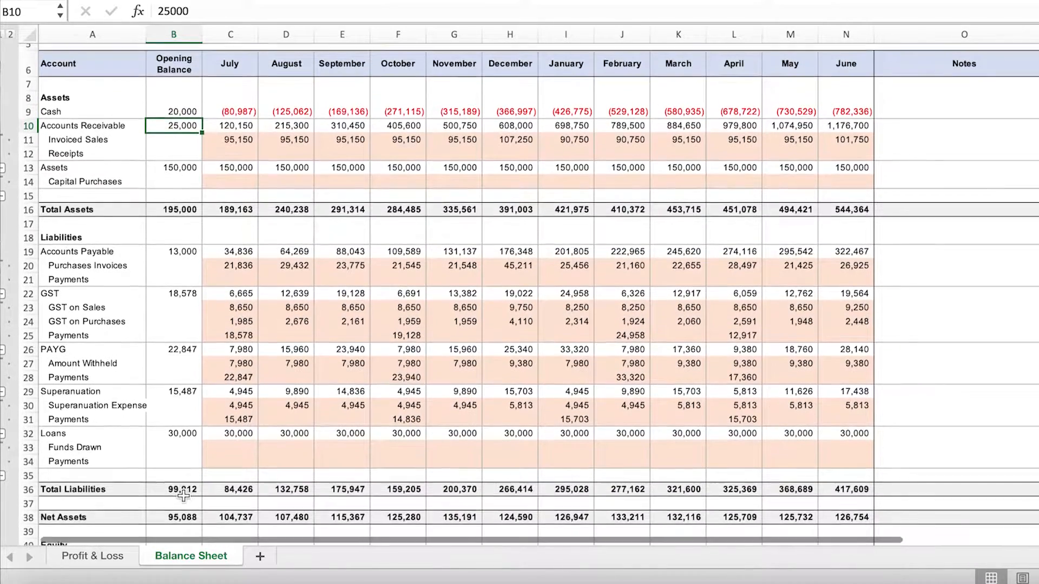
pyautogui.scroll(-1, 183, 496)
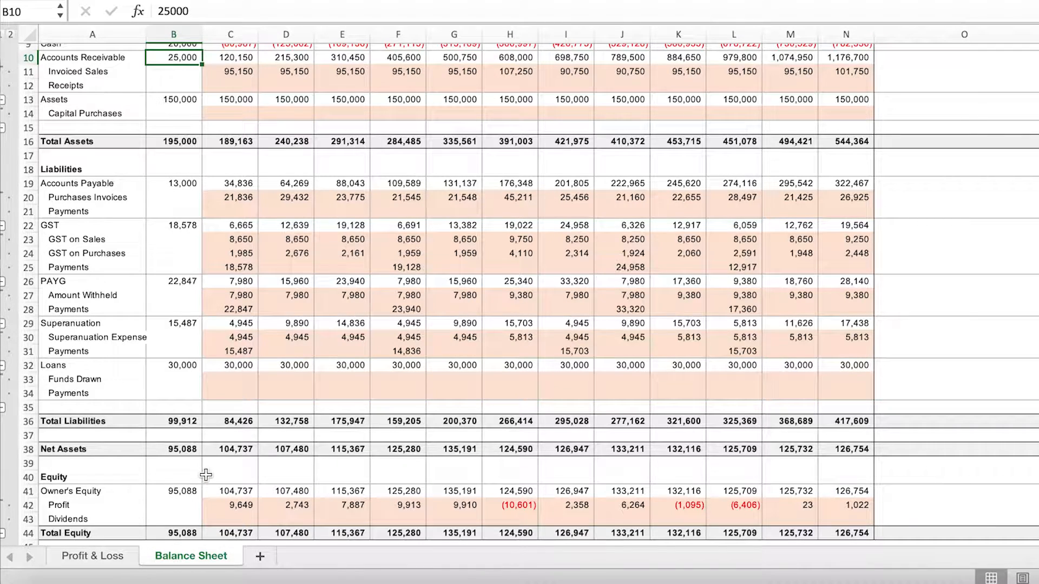
pyautogui.scroll(6, 206, 475)
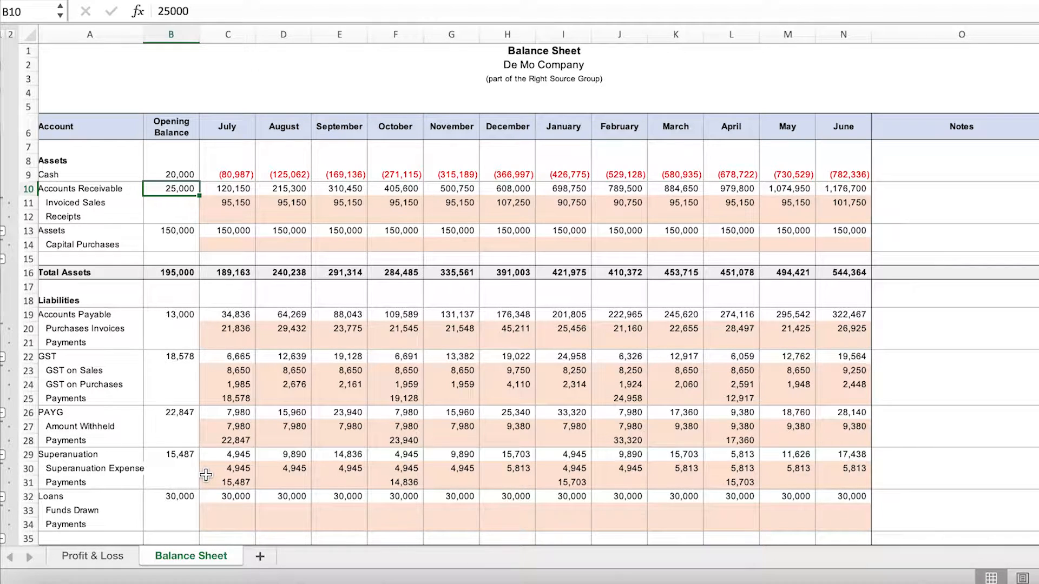
pyautogui.hscroll(-1, 206, 475)
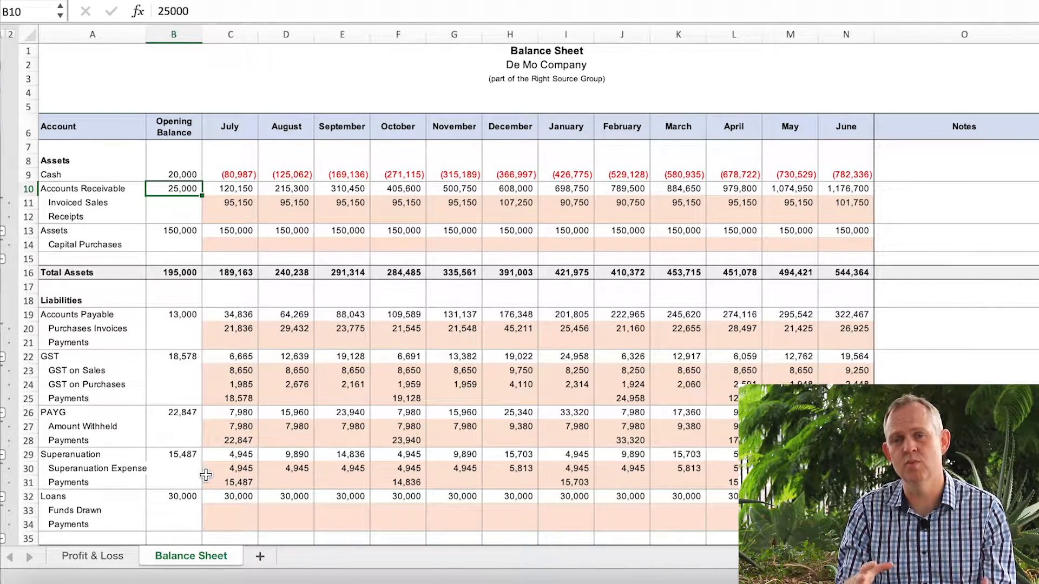
# - Make the July Receipts under Accounts Receivable equal the July Invoiced Sales with the formula =C11
pyautogui.click(231, 204)
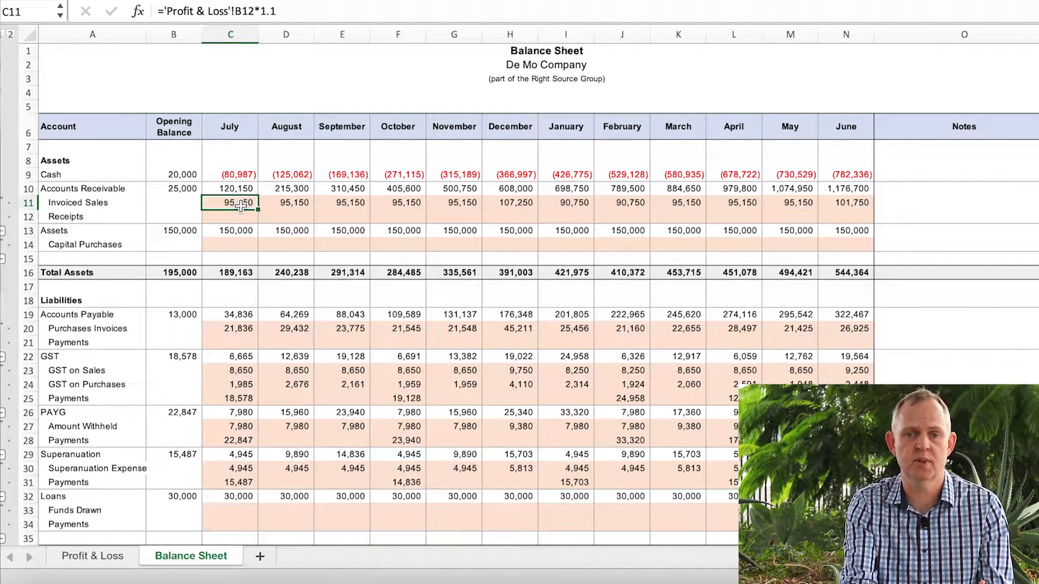
pyautogui.click(238, 217)
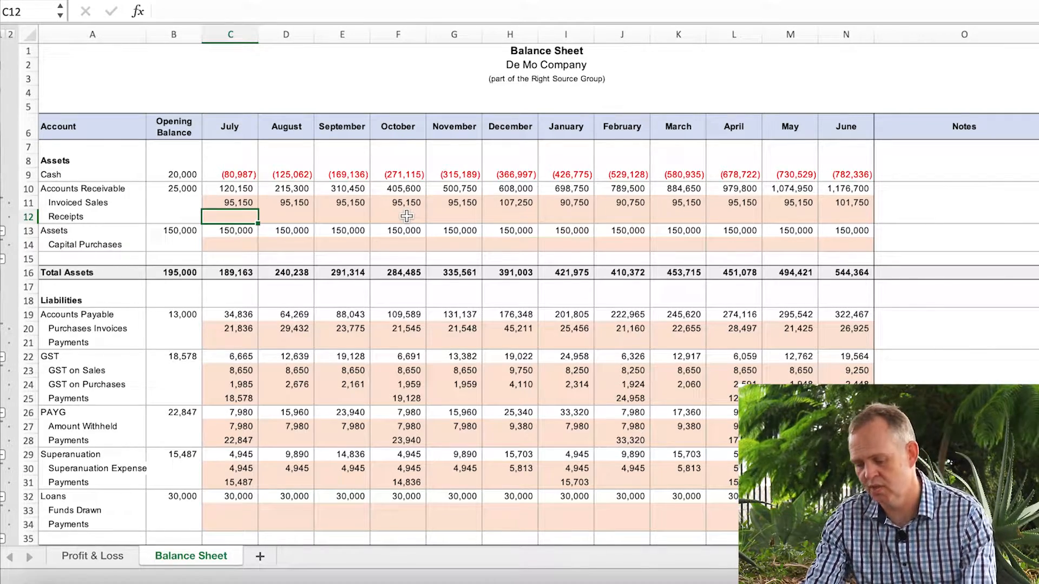
pyautogui.write('=')
pyautogui.press('Up')
pyautogui.press('Return')
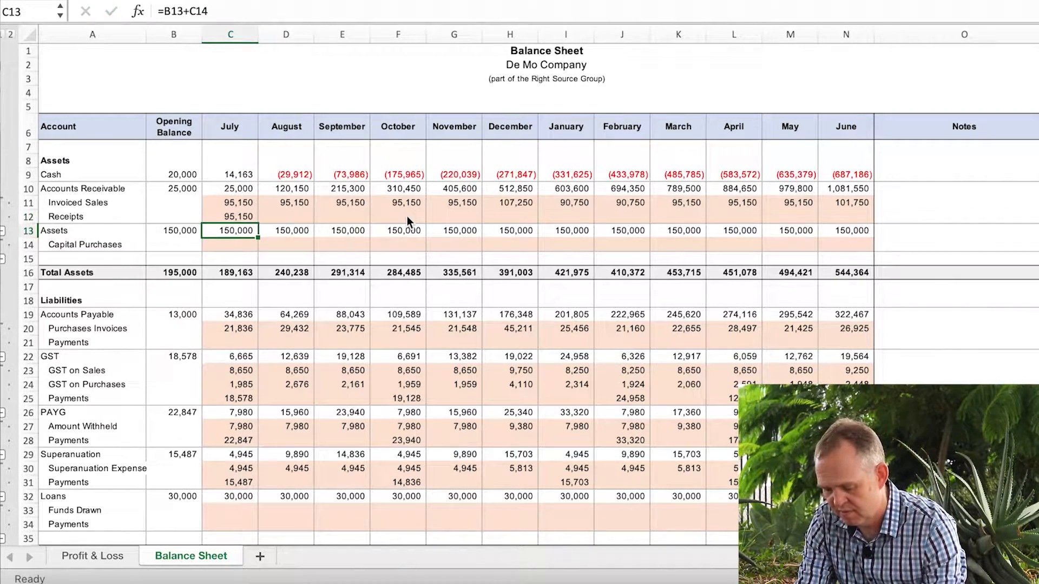
# - Copy the July Receipts formula across the August to June cells of the same row
pyautogui.click(239, 217)
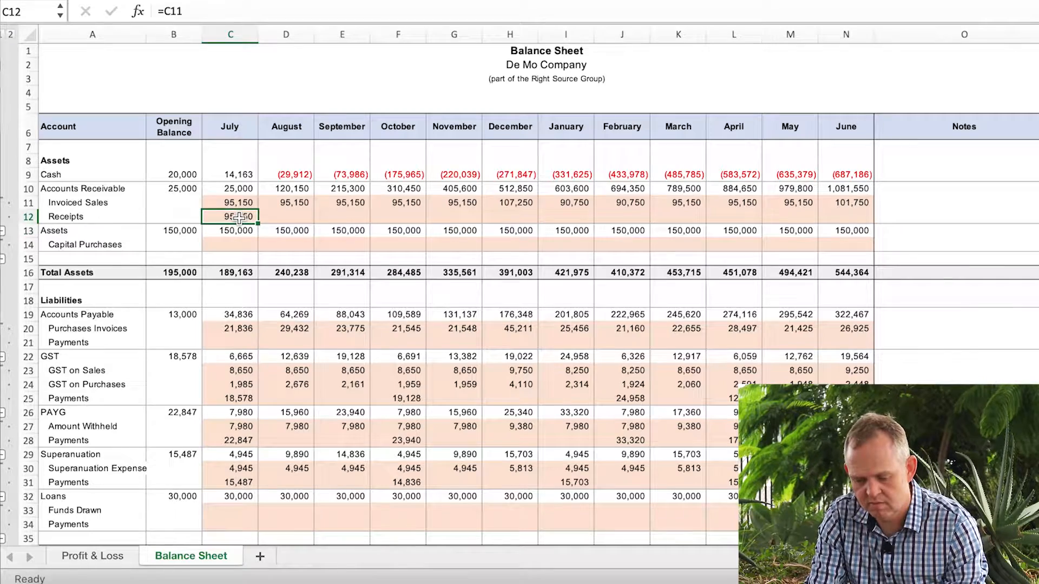
pyautogui.press('super+c')
pyautogui.moveTo(305, 217); pyautogui.dragTo(828, 219)
pyautogui.press('super+v')
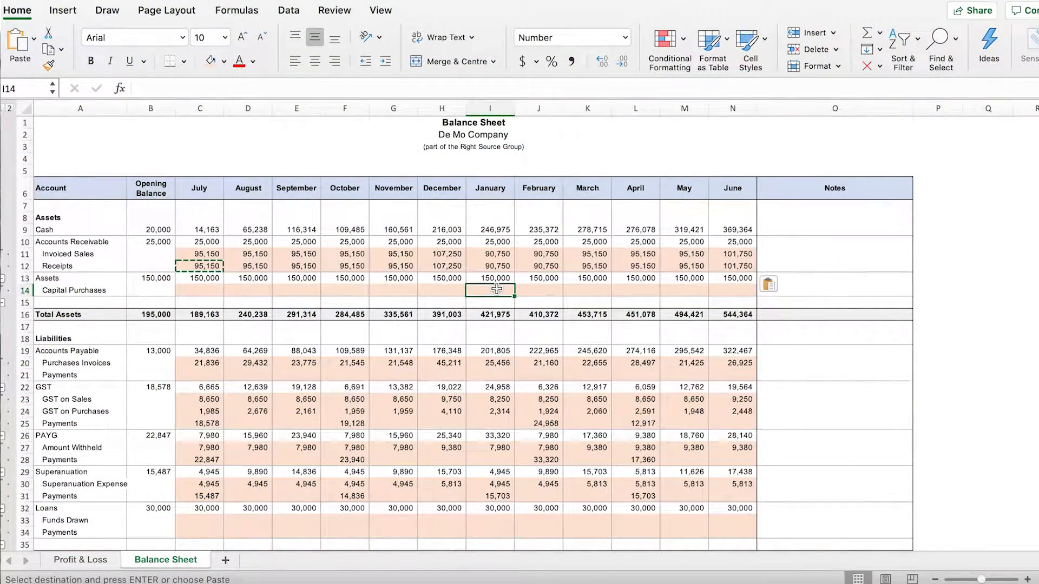
# - Enter Capital Purchases of 15000 in January and 30000 in May
pyautogui.write('15000')
pyautogui.press('Tab')
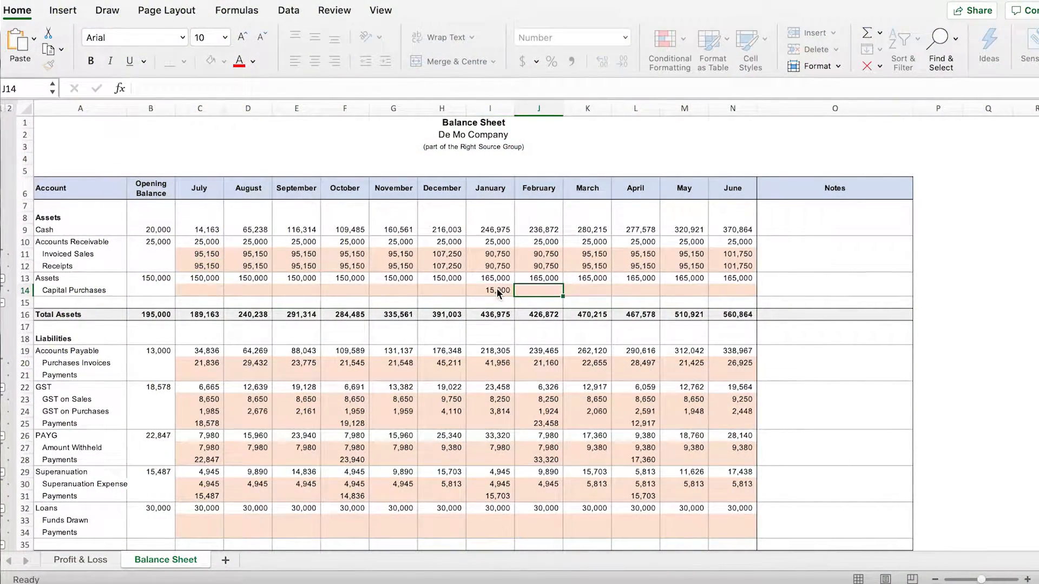
pyautogui.click(681, 290)
pyautogui.write('30000')
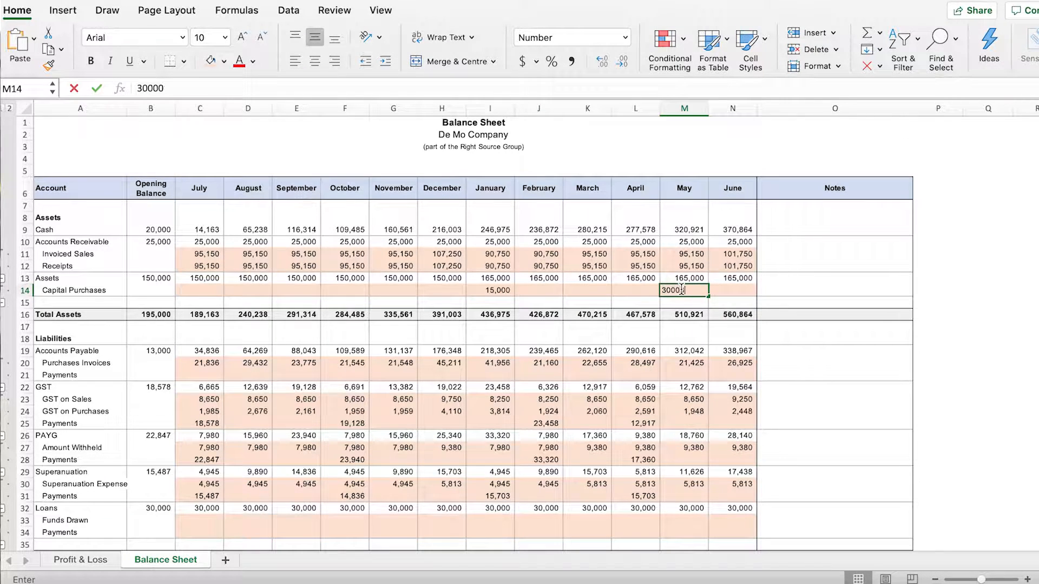
pyautogui.press('Return')
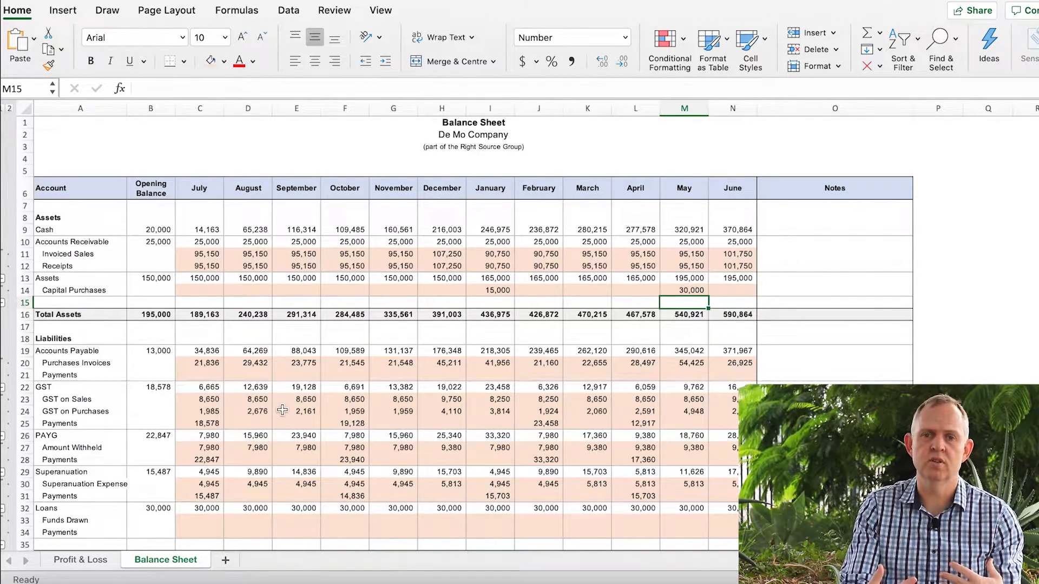
# - Make the July Payments under Accounts Payable equal the July Purchases Invoices with the formula =C20
pyautogui.click(213, 363)
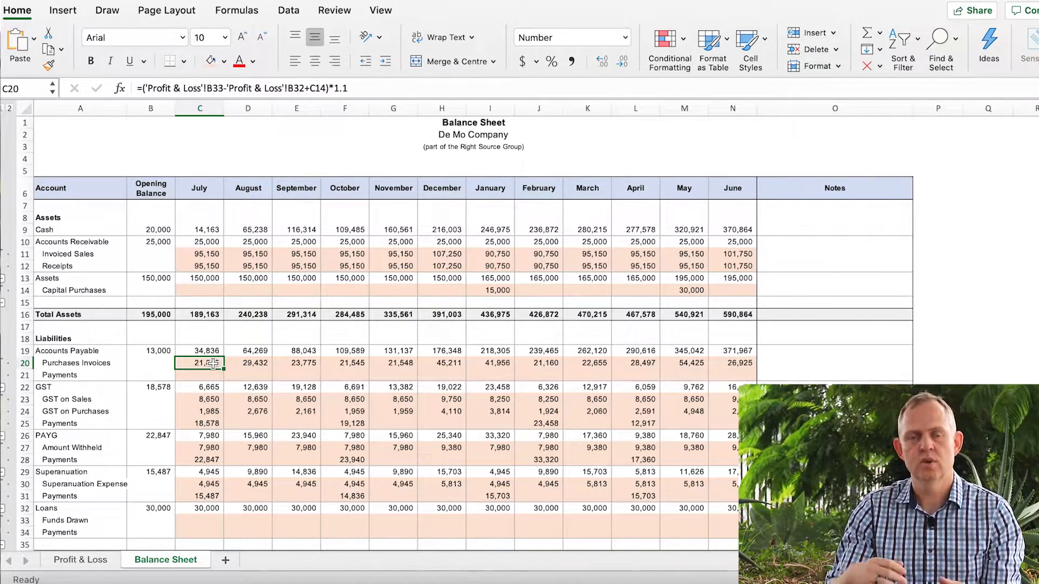
pyautogui.click(210, 377)
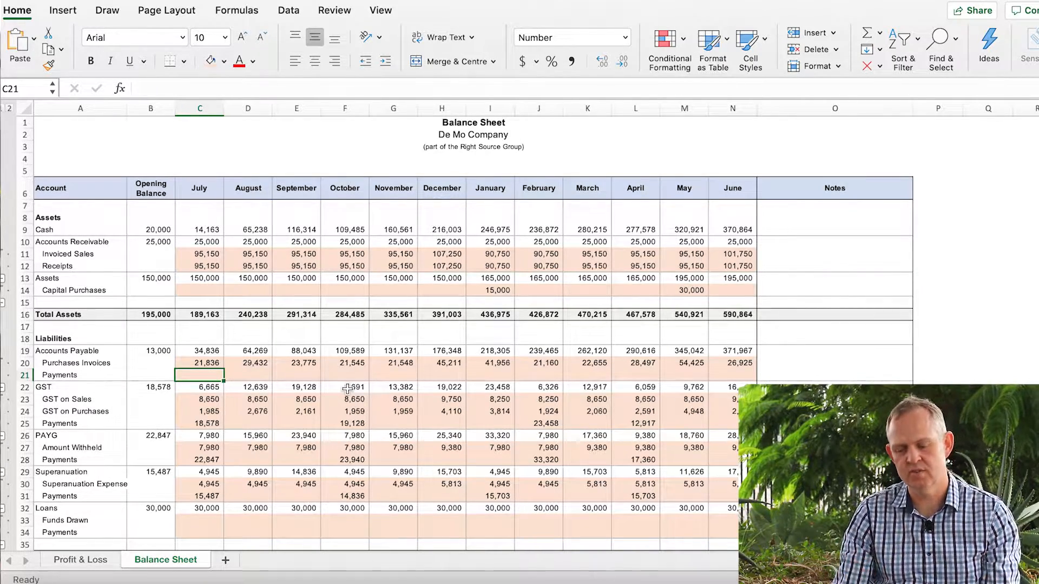
pyautogui.write('=')
pyautogui.press('Up')
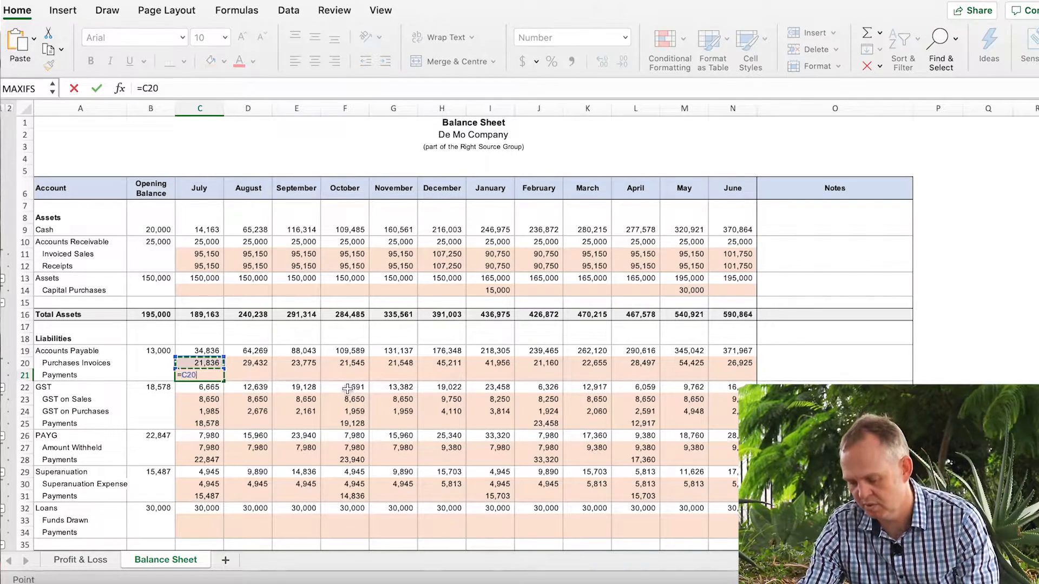
pyautogui.press('Return')
# - Copy the July Accounts Payable Payments formula across August to June
pyautogui.press('Up')
pyautogui.press('super+c')
pyautogui.press('Right')
pyautogui.hotkey('shift', 'Right')
pyautogui.hotkey('shift', 'Right')
pyautogui.hotkey('shift', 'Right')
pyautogui.hotkey('shift', 'Right')
pyautogui.hotkey('shift', 'Right')
pyautogui.hotkey('shift', 'Right')
pyautogui.hotkey('shift', 'Right')
pyautogui.hotkey('shift', 'Right')
pyautogui.hotkey('shift', 'Right')
pyautogui.hotkey('shift', 'Right')
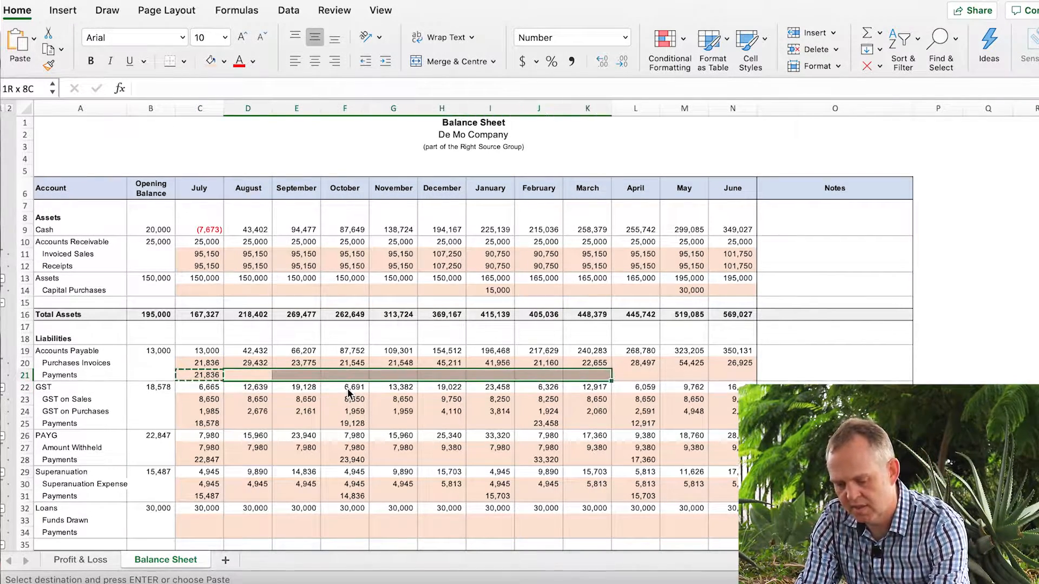
pyautogui.press('super+v')
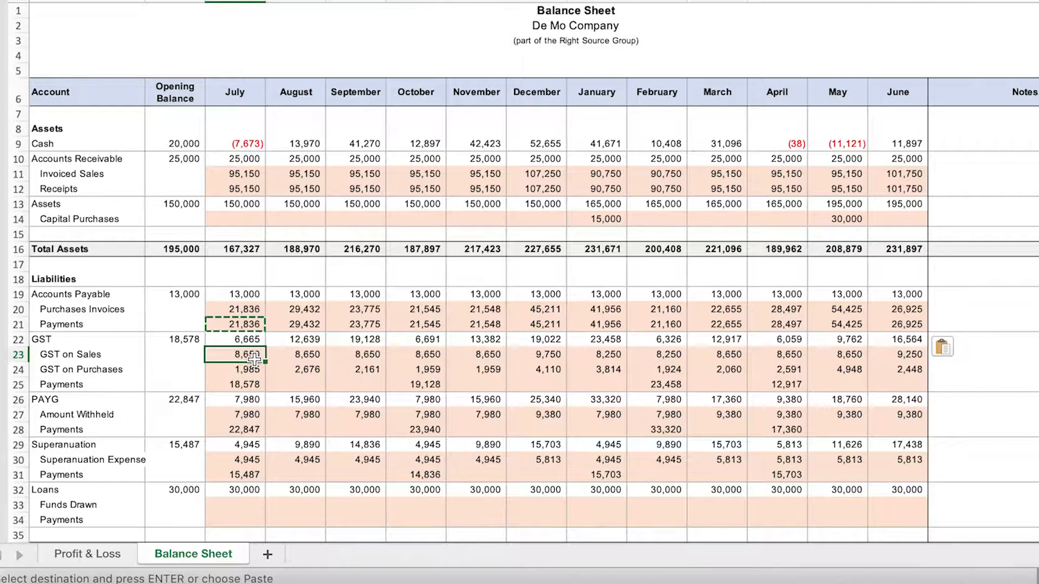
# - Examine the movement and payment rows for GST, PAYG, Superannuation and Loans, and the Equity section below them
pyautogui.click(255, 367)
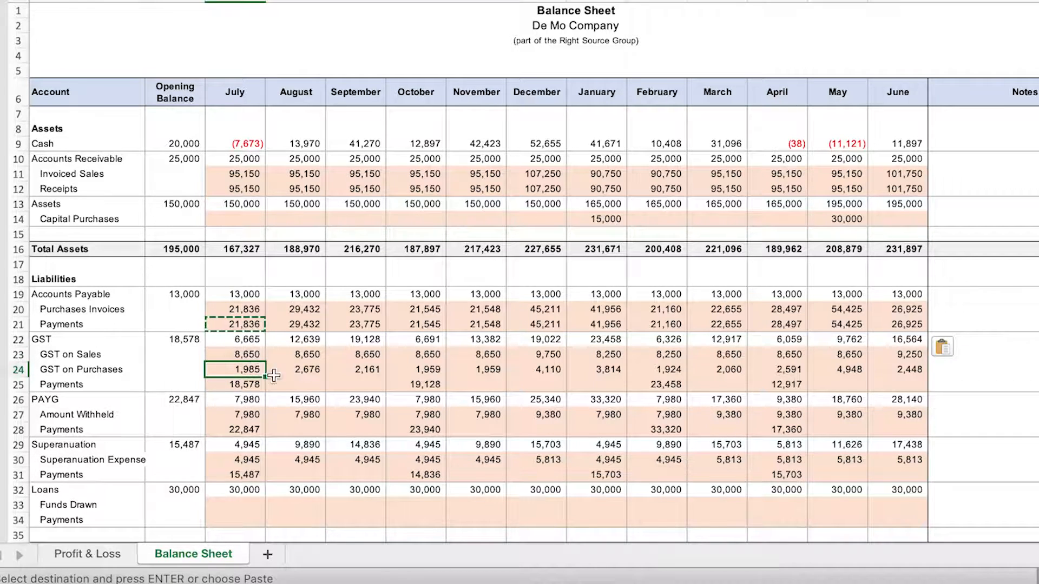
pyautogui.click(254, 385)
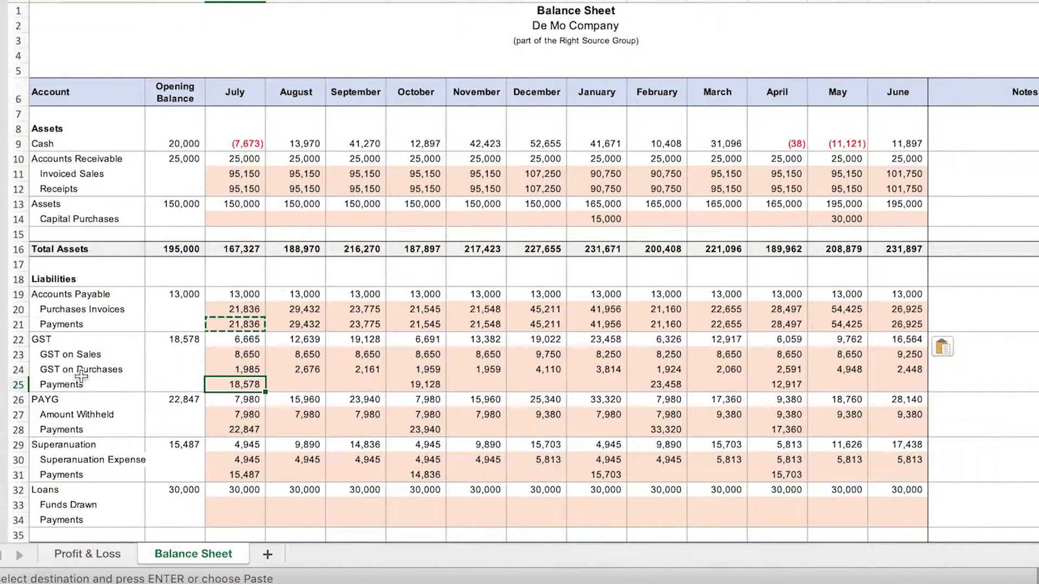
pyautogui.click(18, 384)
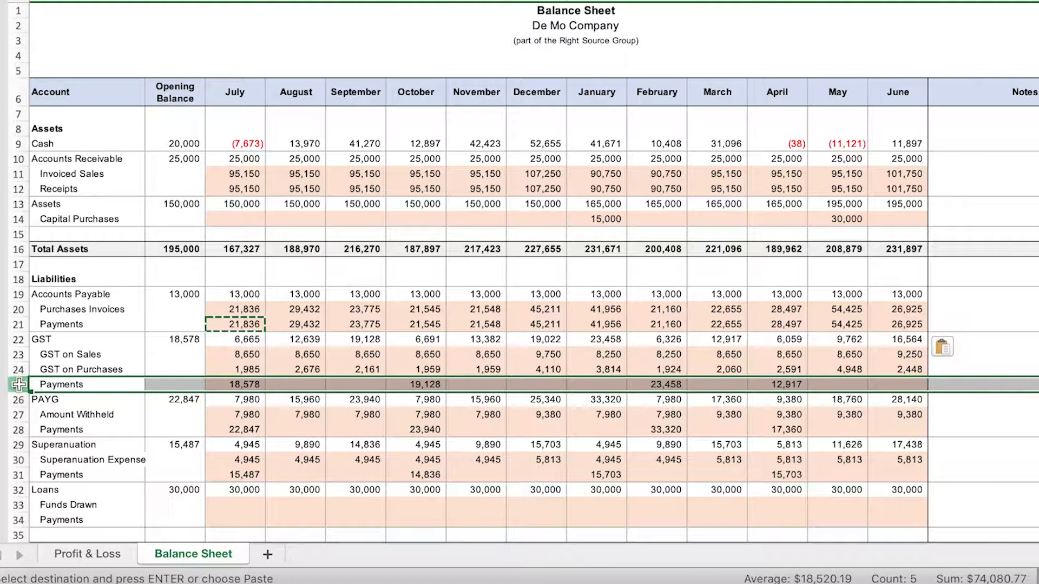
pyautogui.click(309, 383)
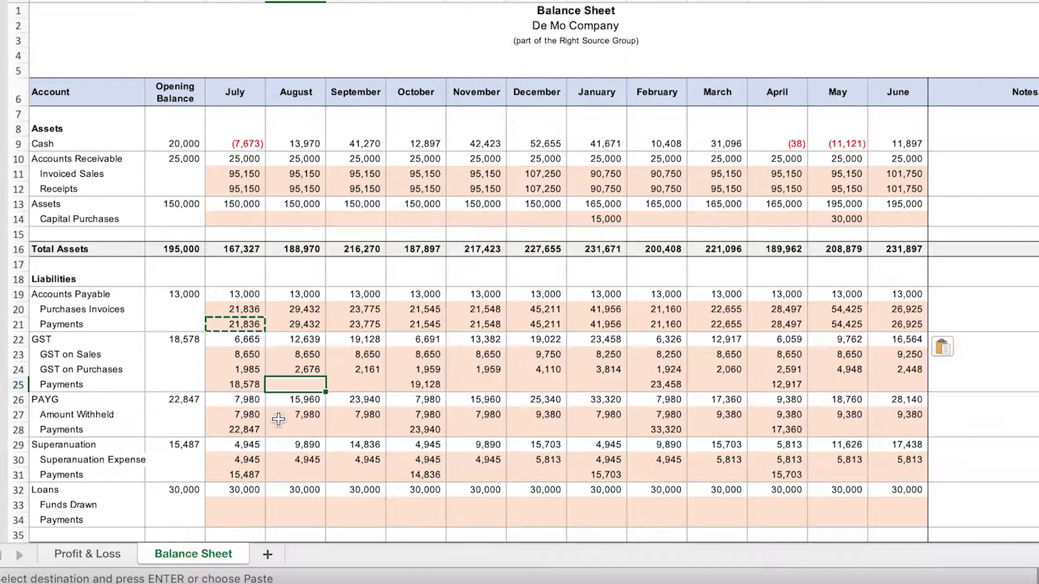
pyautogui.click(254, 414)
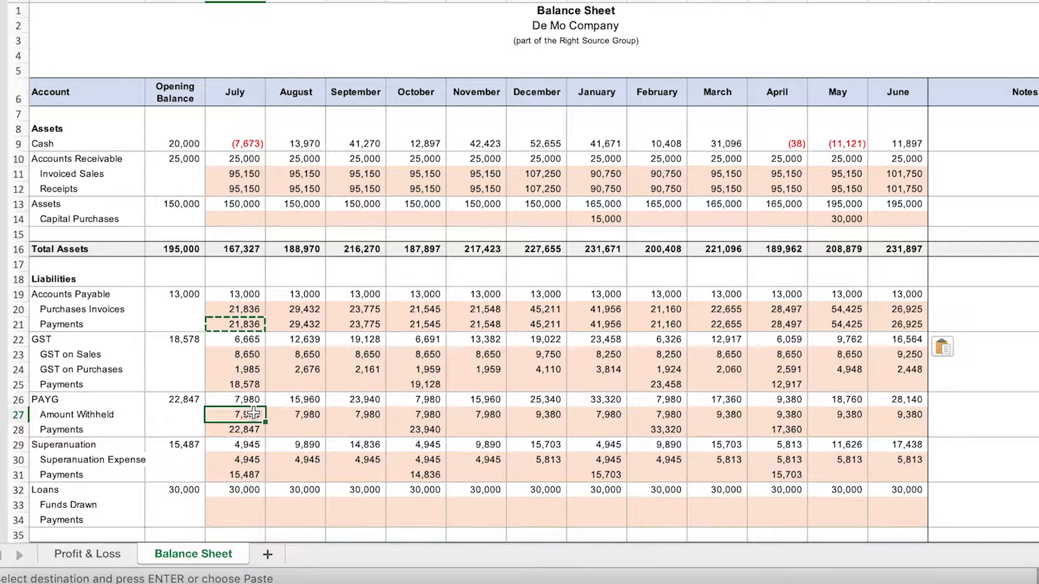
pyautogui.click(251, 432)
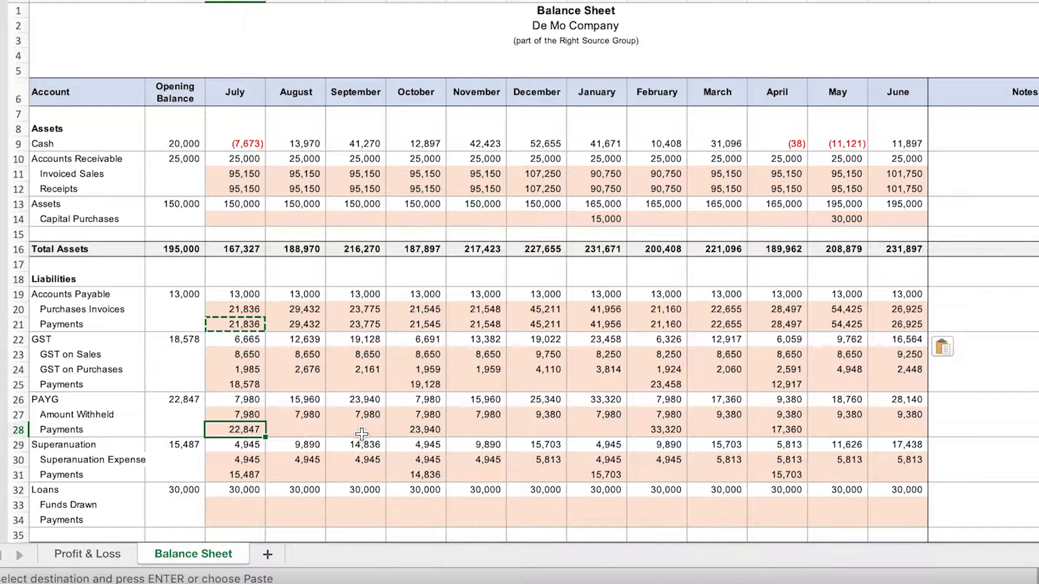
pyautogui.click(256, 454)
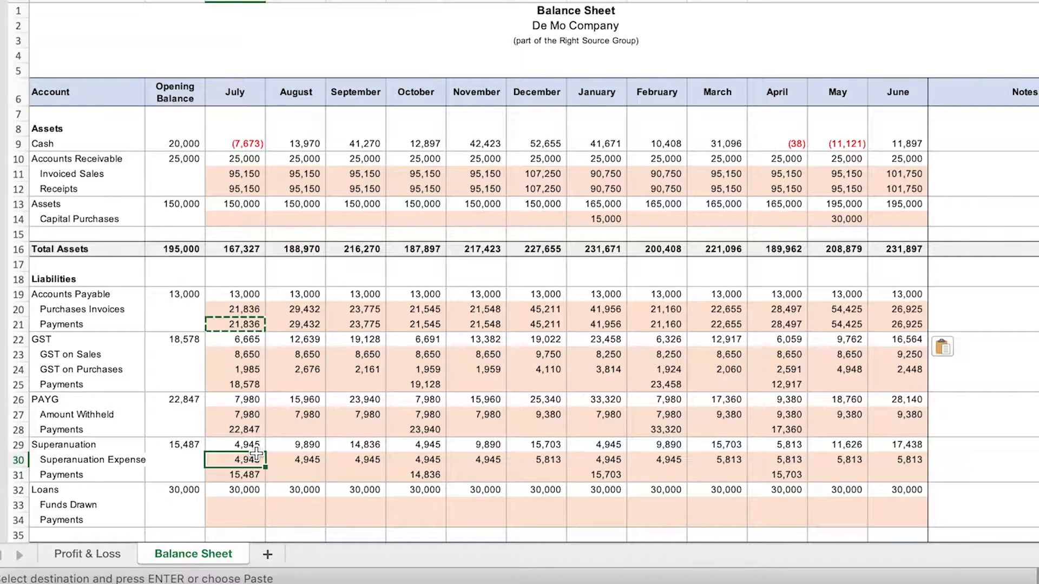
pyautogui.click(256, 475)
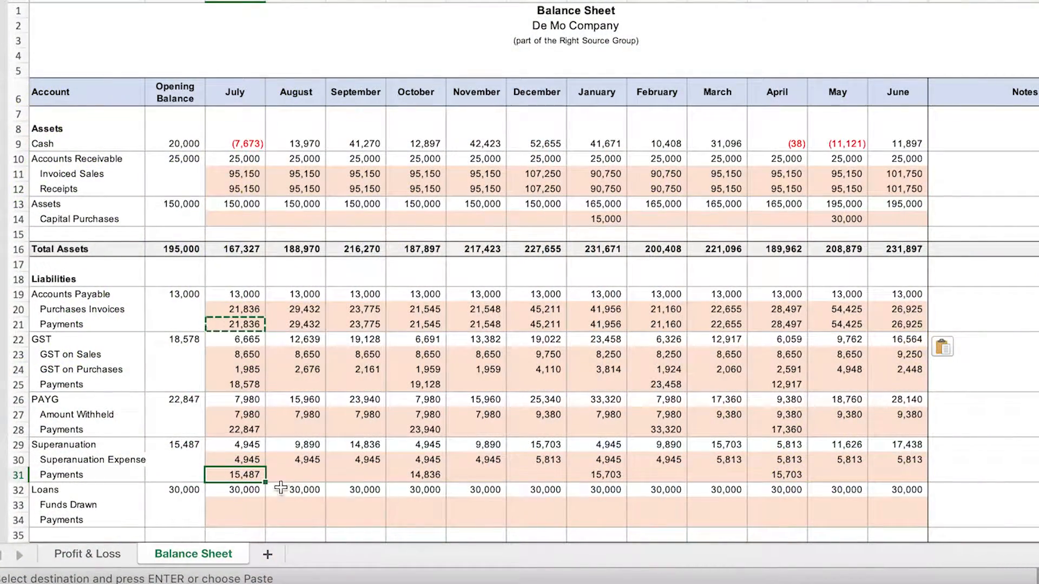
pyautogui.click(259, 504)
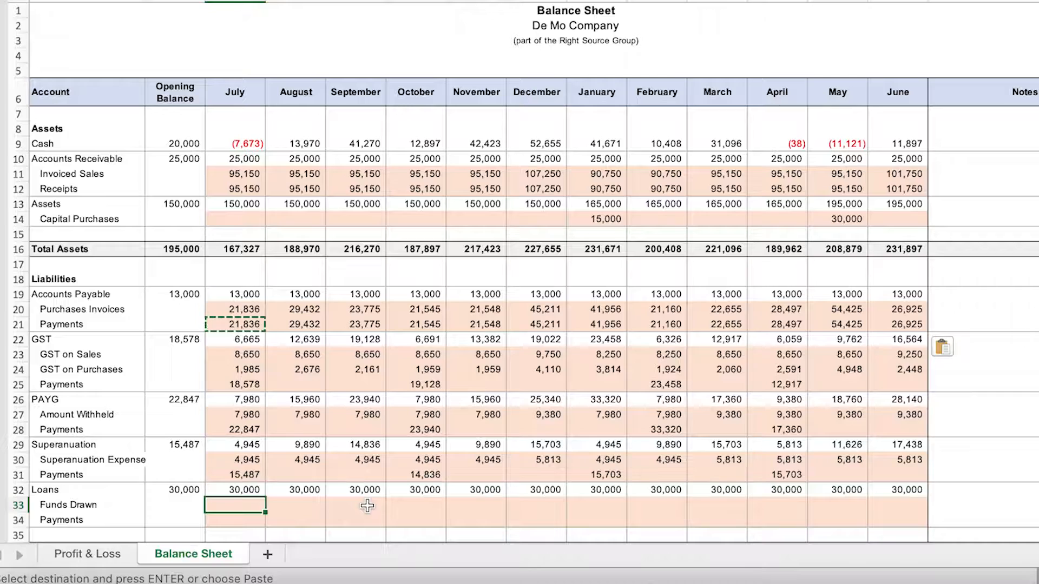
pyautogui.scroll(-5, 367, 506)
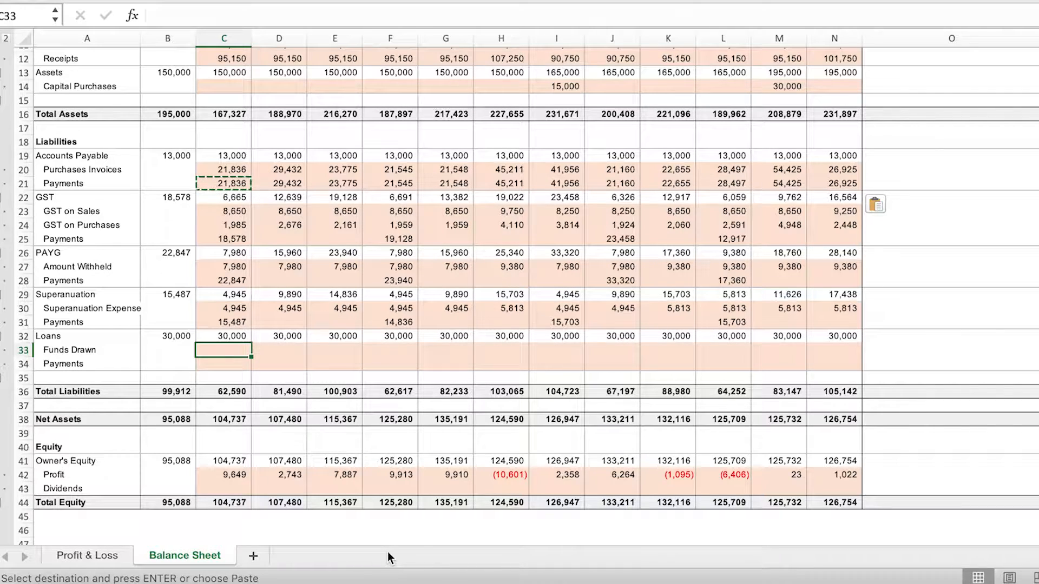
# - Check the monthly Cash row, enter 15000 as July Funds Drawn under Loans, and review the updated balances
pyautogui.scroll(5, 446, 262)
pyautogui.scroll(2, 446, 262)
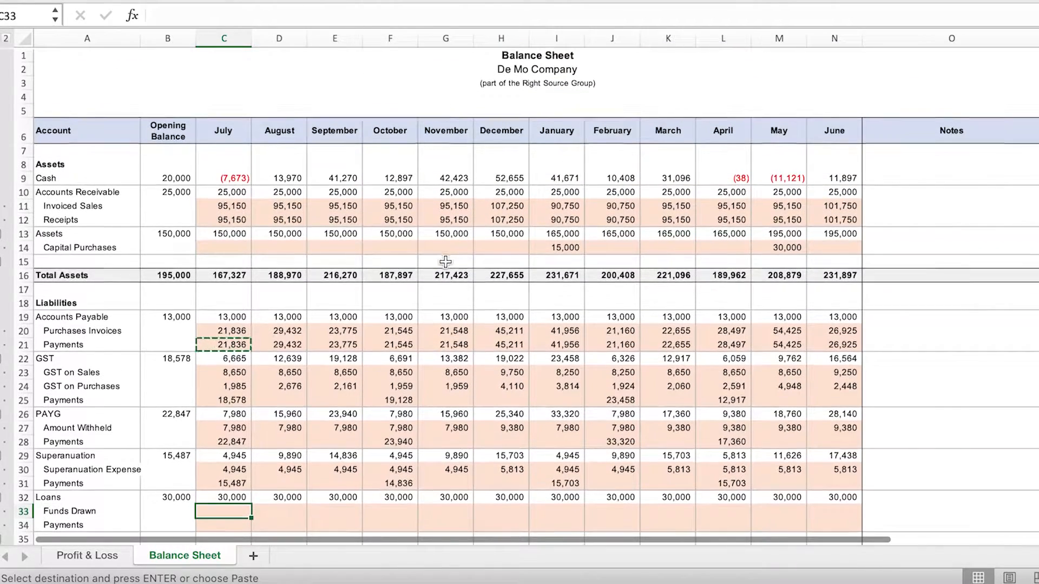
pyautogui.click(23, 178)
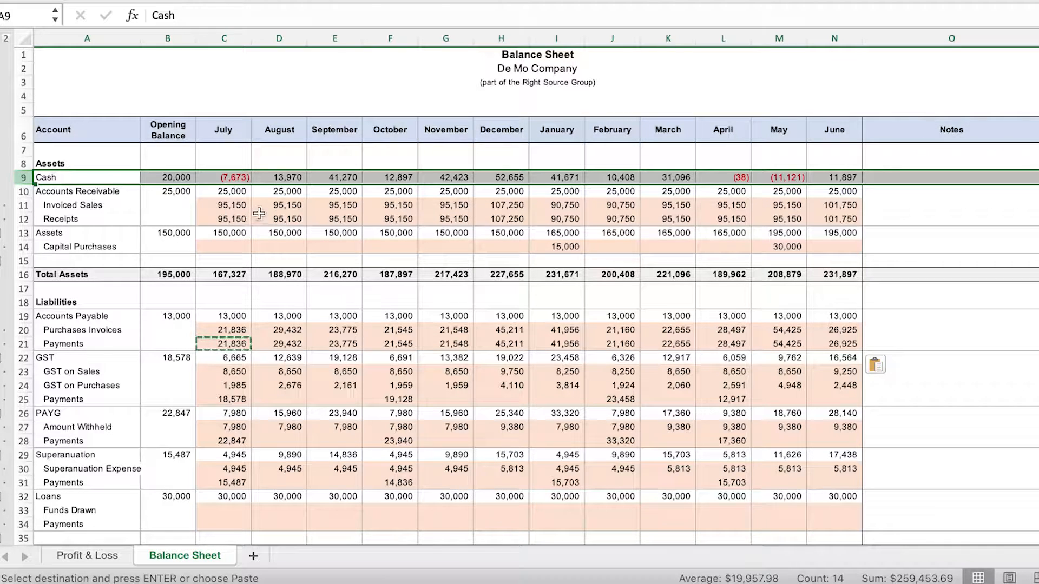
pyautogui.click(242, 209)
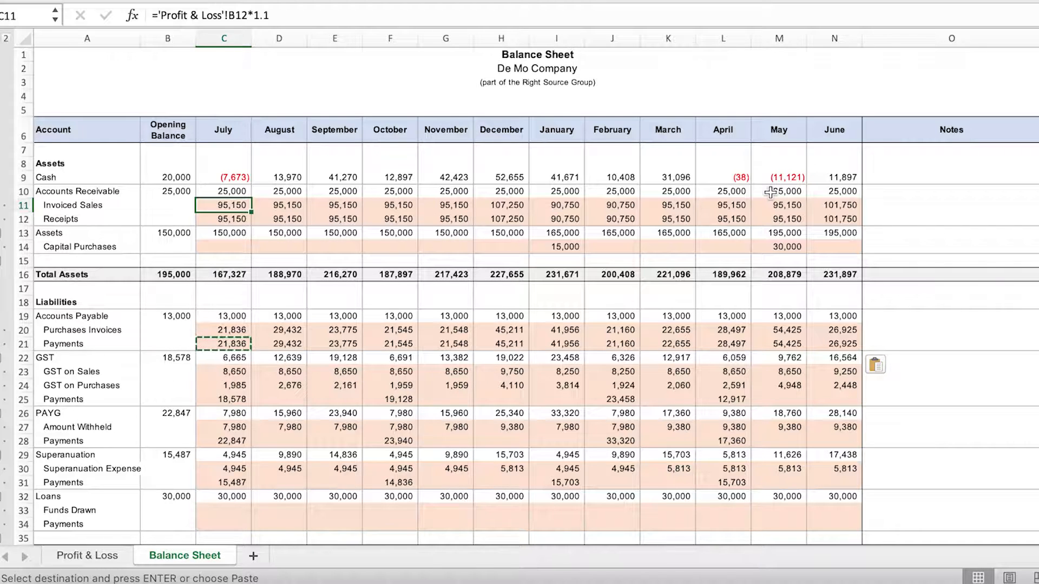
pyautogui.scroll(-5, 446, 332)
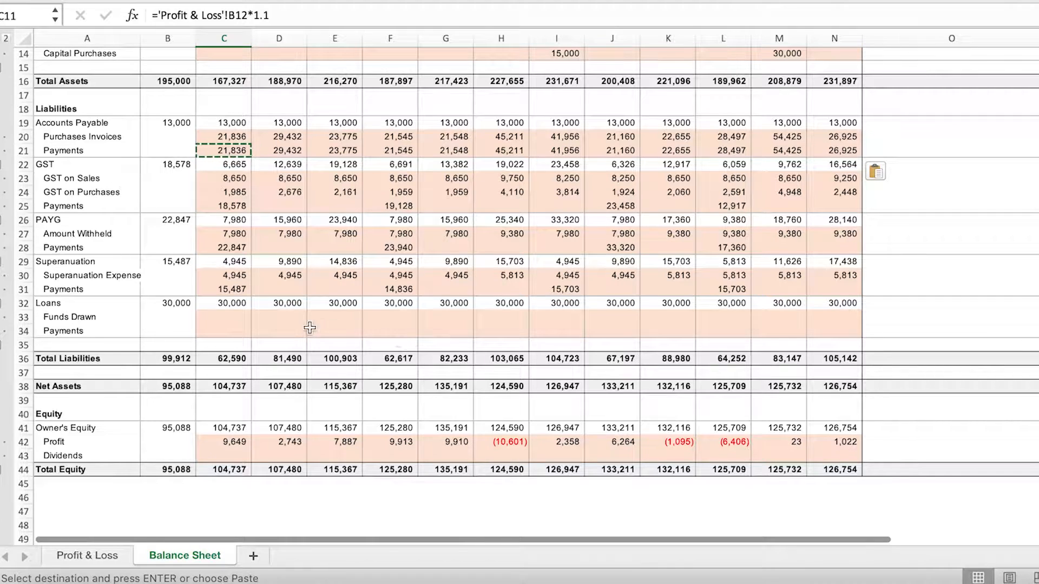
pyautogui.click(246, 321)
pyautogui.press('Escape')
pyautogui.write('15000')
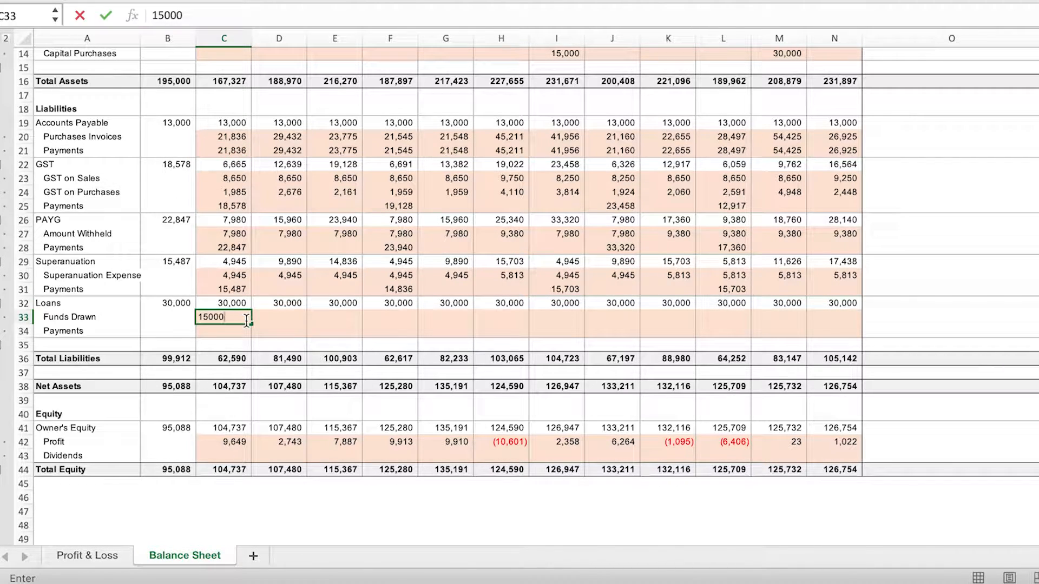
pyautogui.press('Return')
pyautogui.scroll(5, 246, 321)
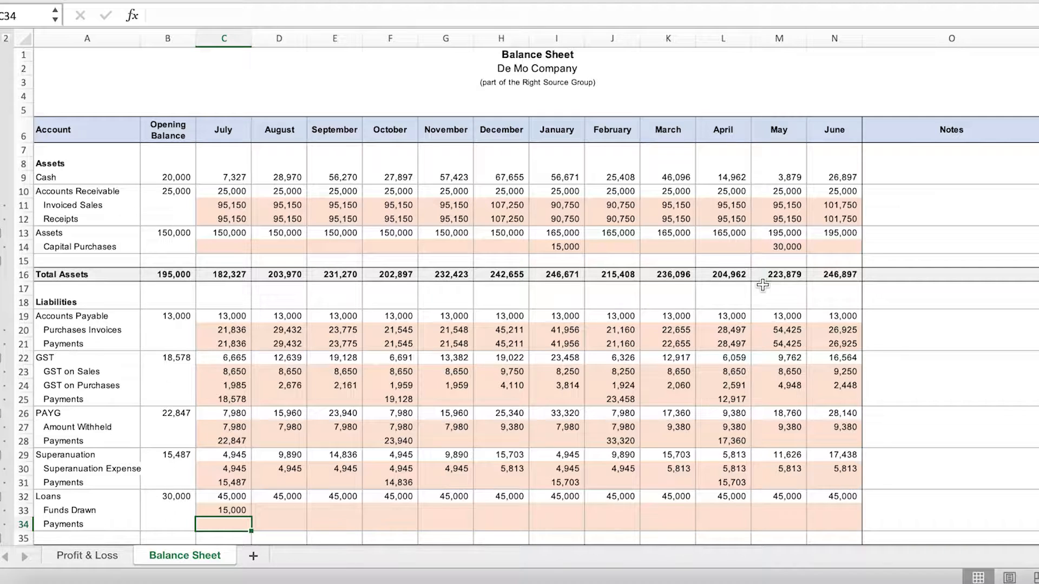
pyautogui.scroll(-3, 762, 285)
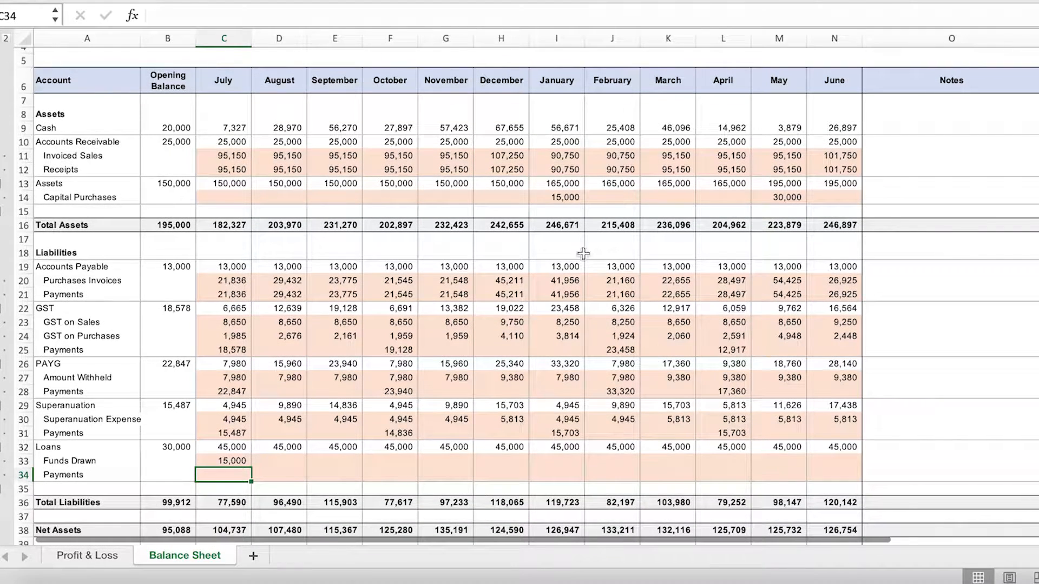